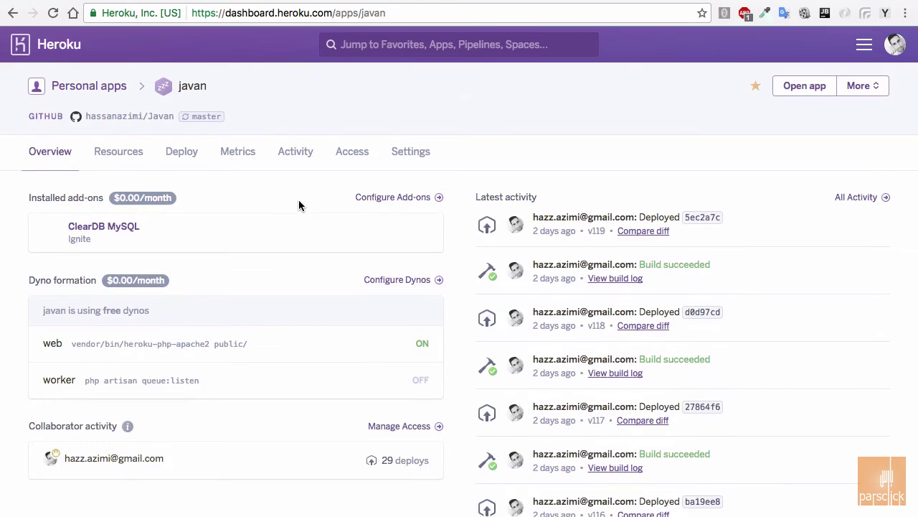
- Review the javan app's overview, focusing on the web and worker commands in the dyno formation
{"action": "scroll", "coordinate": [218, 239], "scroll_direction": "up", "scroll_amount": 1}
{"action": "scroll", "coordinate": [186, 247], "scroll_direction": "down", "scroll_amount": 1}
{"action": "scroll", "coordinate": [177, 250], "scroll_direction": "down", "scroll_amount": 1}
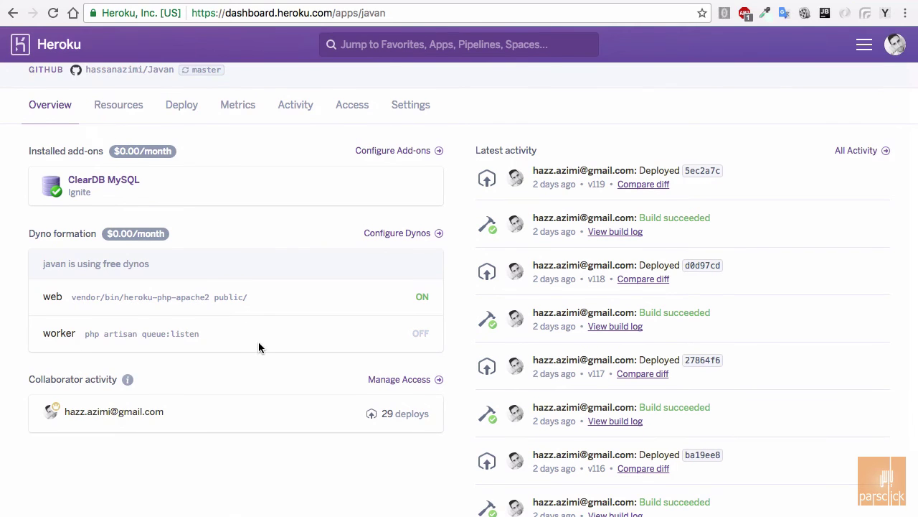
{"action": "scroll", "coordinate": [259, 343], "scroll_direction": "down", "scroll_amount": 1}
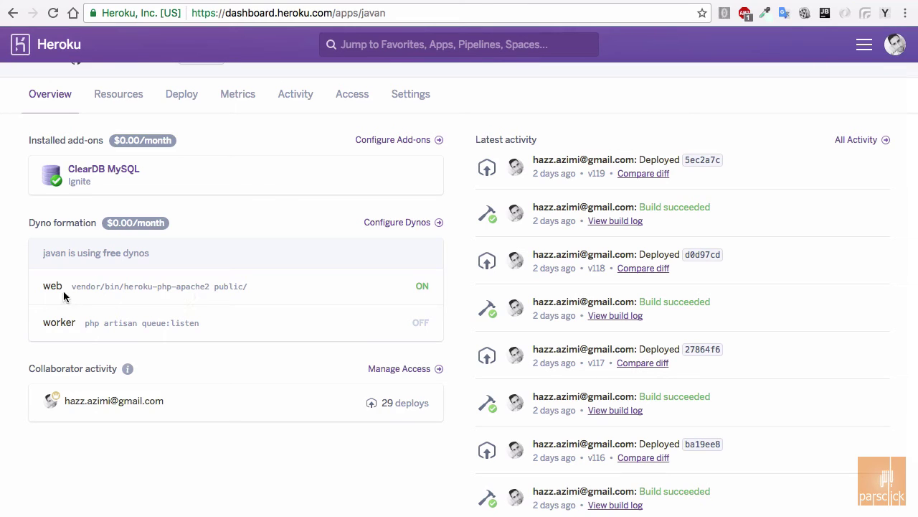
{"action": "left_click_drag", "start_coordinate": [71, 286], "coordinate": [237, 285]}
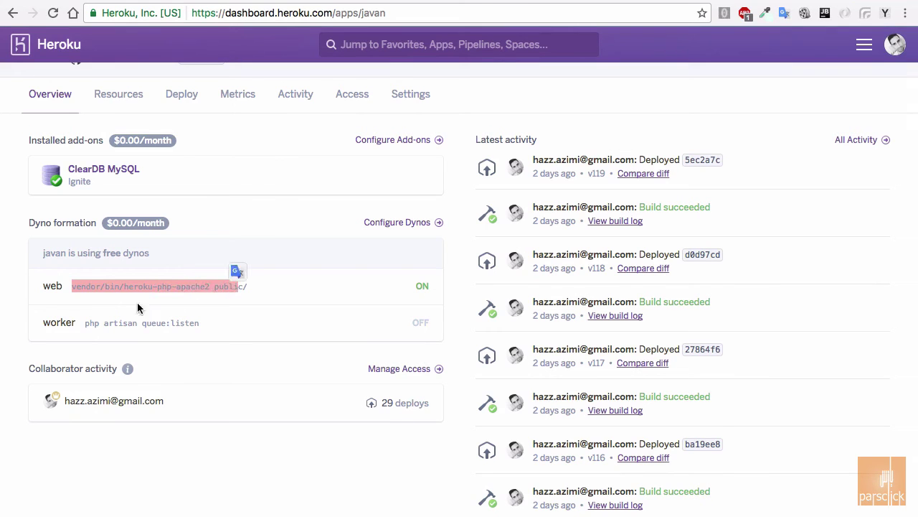
{"action": "left_click_drag", "start_coordinate": [30, 222], "coordinate": [98, 224]}
{"action": "left_click_drag", "start_coordinate": [82, 324], "coordinate": [199, 324]}
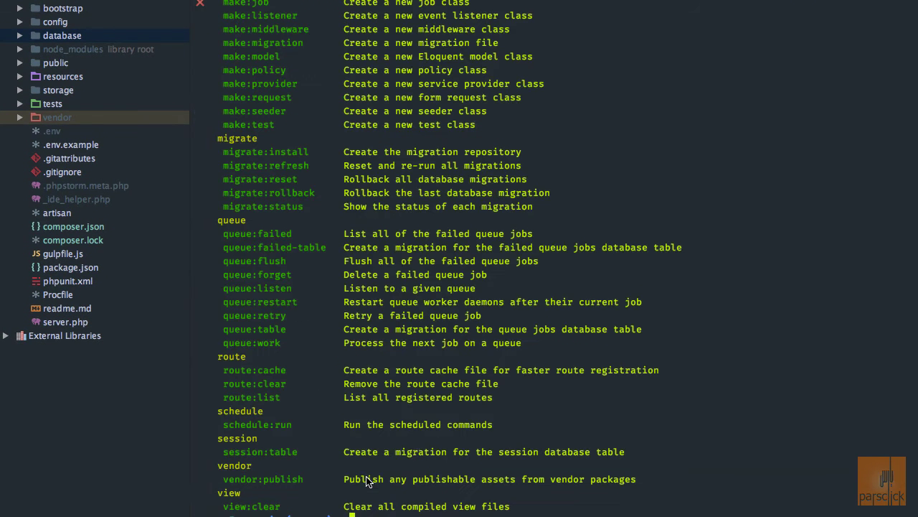
- Switch to the code editor's terminal and examine the queue commands in the artisan command list
{"action": "left_click_drag", "start_coordinate": [224, 242], "coordinate": [287, 346]}
{"action": "left_click", "coordinate": [233, 237], "text": "shift"}
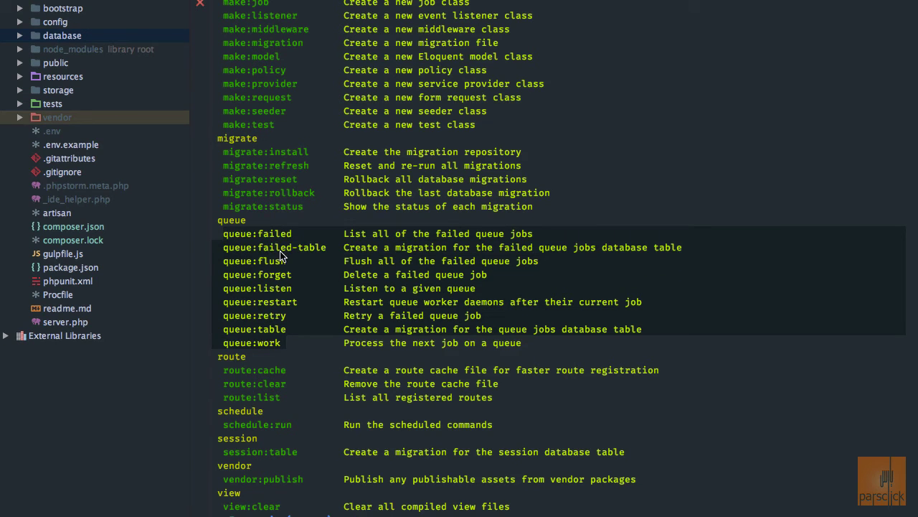
{"action": "key", "text": "super+Tab"}
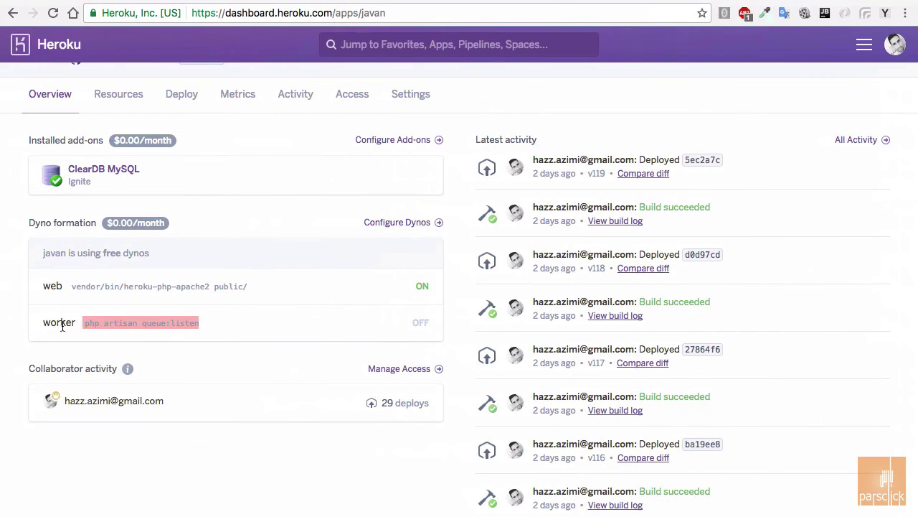
- Switch back to the Heroku dashboard and examine the worker and web entries in the dyno formation
{"action": "left_click_drag", "start_coordinate": [44, 323], "coordinate": [139, 328]}
{"action": "left_click_drag", "start_coordinate": [255, 286], "coordinate": [176, 287]}
{"action": "left_click", "coordinate": [305, 294]}
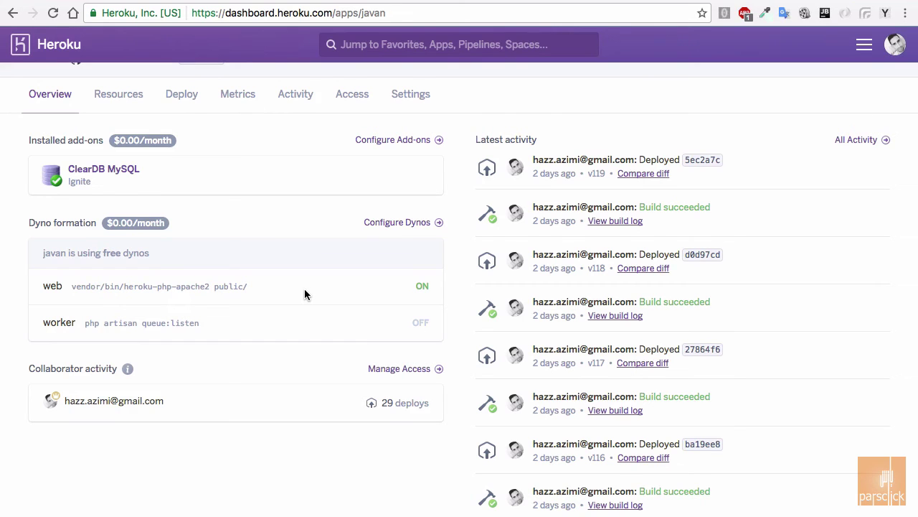
- Go to the javan app's resources and open the dyno type options for upgrading the free dynos
{"action": "left_click", "coordinate": [118, 99]}
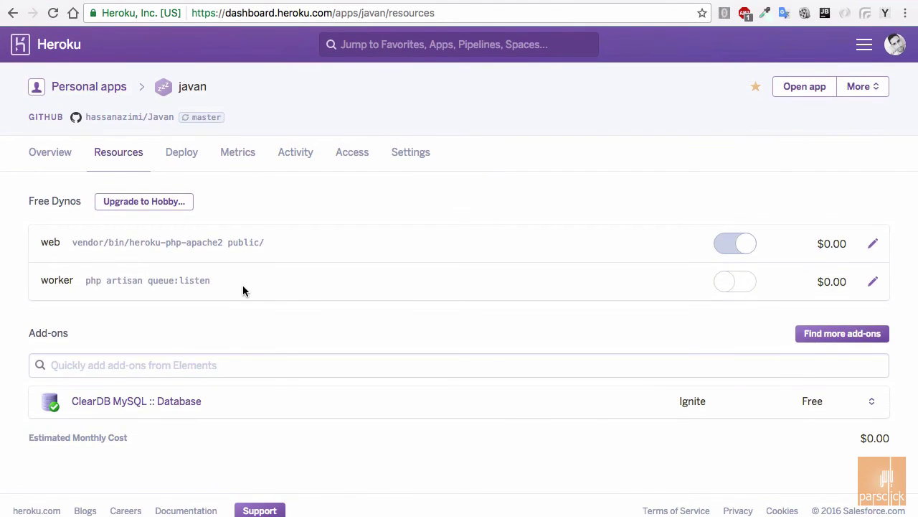
{"action": "left_click_drag", "start_coordinate": [73, 242], "coordinate": [256, 243]}
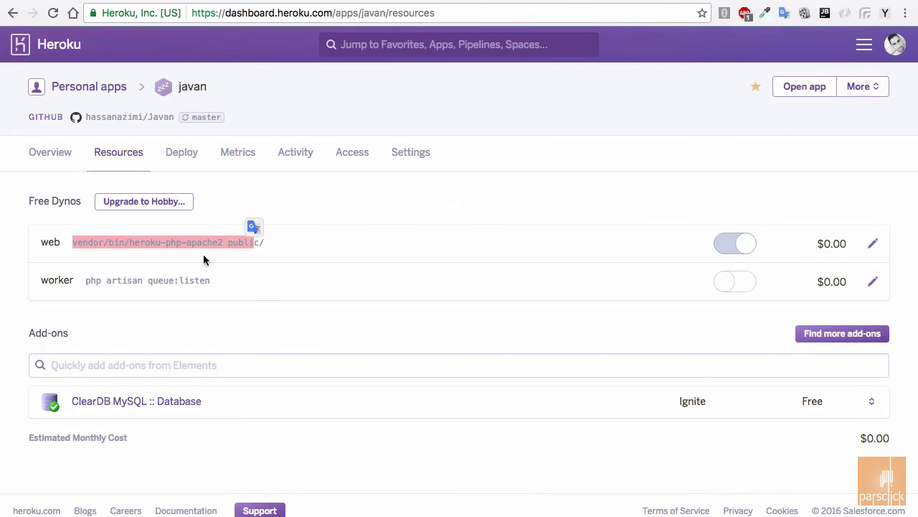
{"action": "left_click_drag", "start_coordinate": [84, 284], "coordinate": [225, 282]}
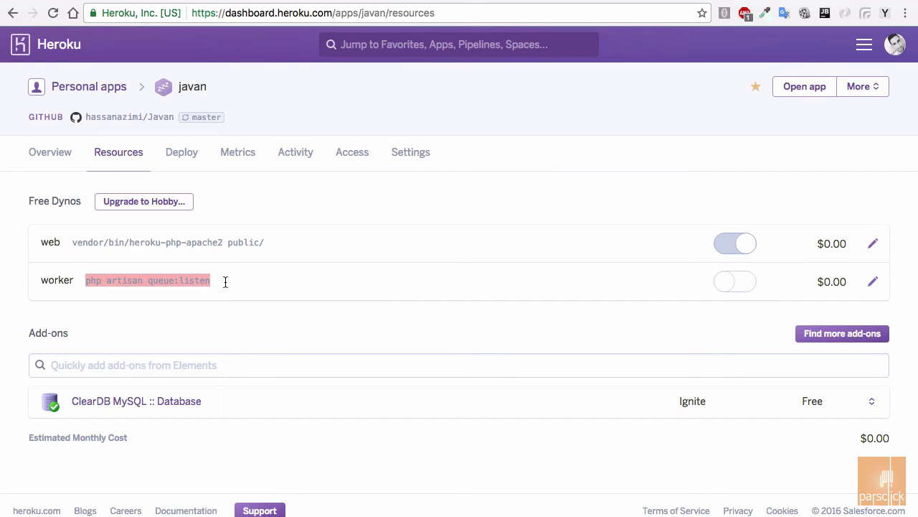
{"action": "left_click", "coordinate": [159, 208]}
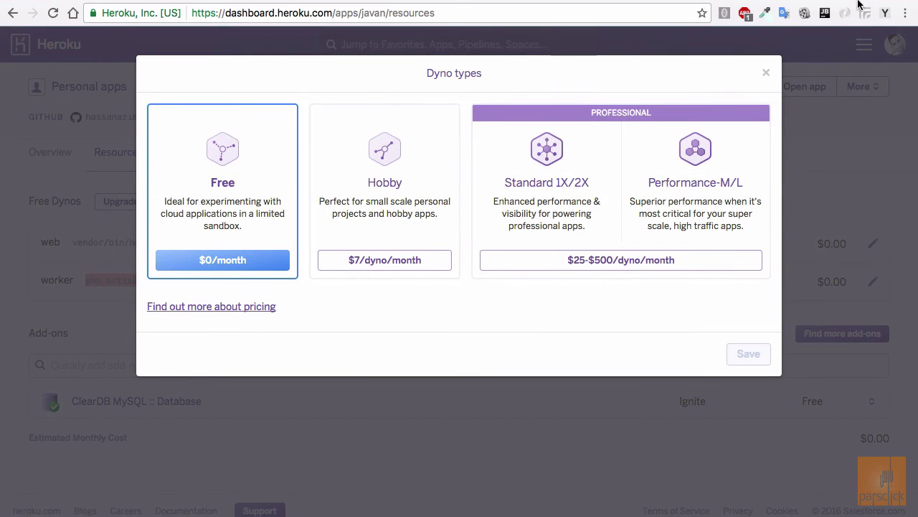
- Open javan-restaurant.co.uk in a new browser tab and look through its home page
{"action": "key", "text": "super+t"}
{"action": "type", "text": "javan-restaurant.co.uk"}
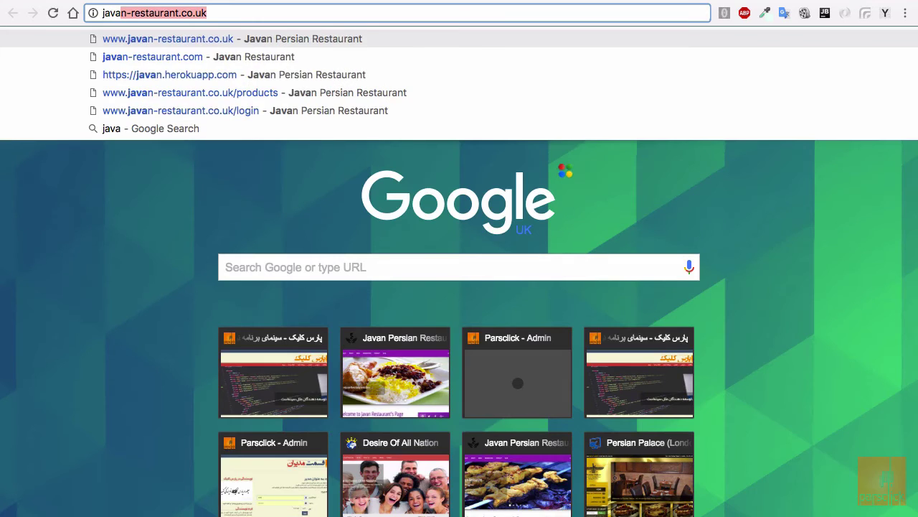
{"action": "key", "text": "Return"}
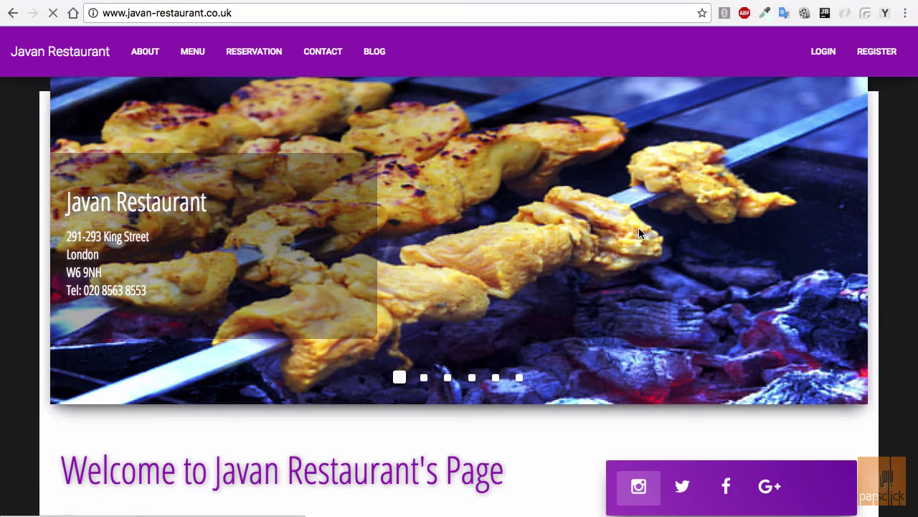
{"action": "scroll", "coordinate": [340, 405], "scroll_direction": "down", "scroll_amount": 2}
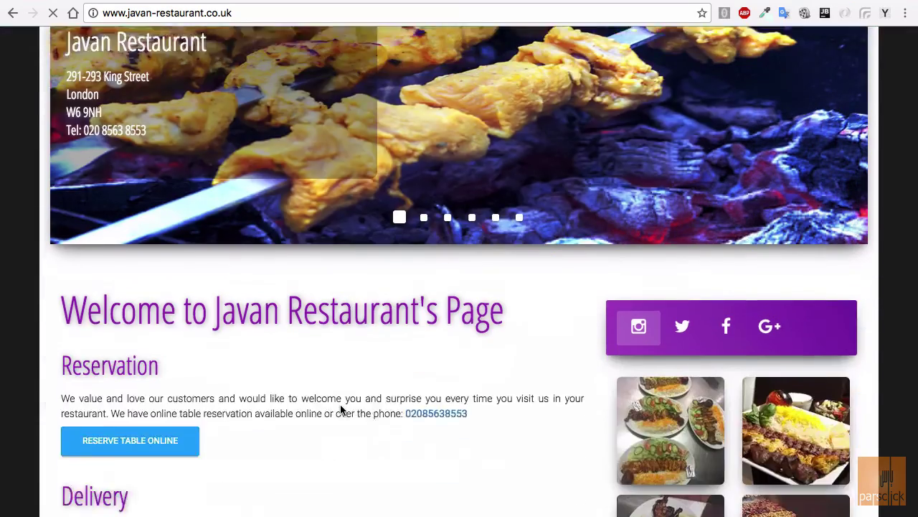
{"action": "scroll", "coordinate": [340, 409], "scroll_direction": "down", "scroll_amount": 8}
{"action": "scroll", "coordinate": [340, 409], "scroll_direction": "up", "scroll_amount": 10}
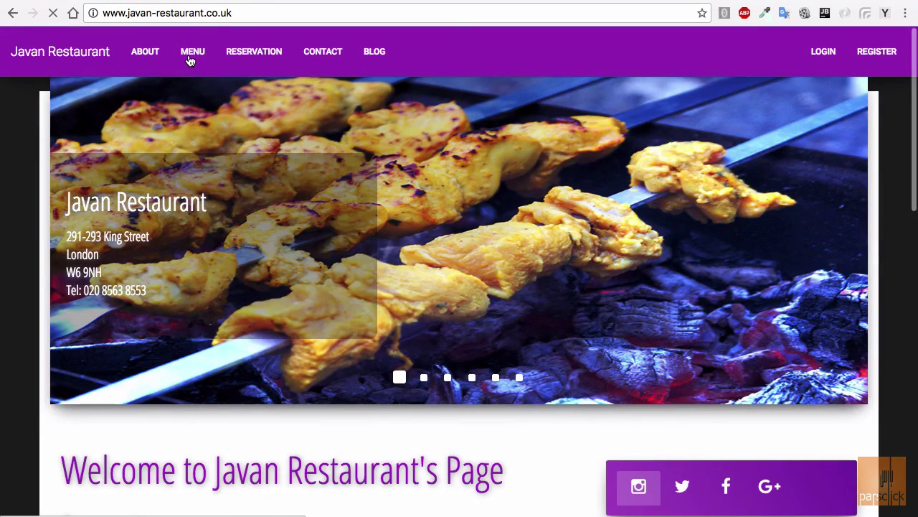
- View the restaurant site's food menu page and its contact page
{"action": "left_click", "coordinate": [190, 57]}
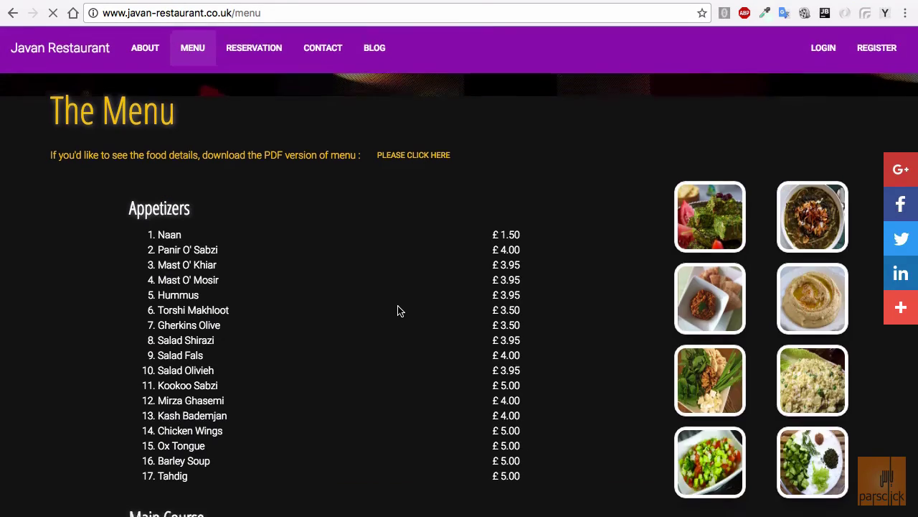
{"action": "scroll", "coordinate": [399, 310], "scroll_direction": "down", "scroll_amount": 15}
{"action": "scroll", "coordinate": [399, 310], "scroll_direction": "up", "scroll_amount": 15}
{"action": "left_click", "coordinate": [330, 56]}
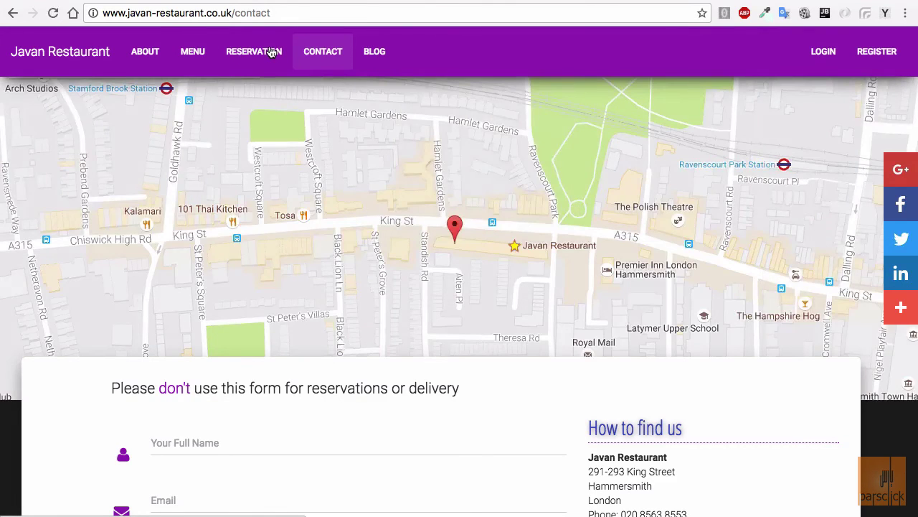
- Open the restaurant site's guest reservation page and examine the fields of the booking form
{"action": "left_click", "coordinate": [272, 51]}
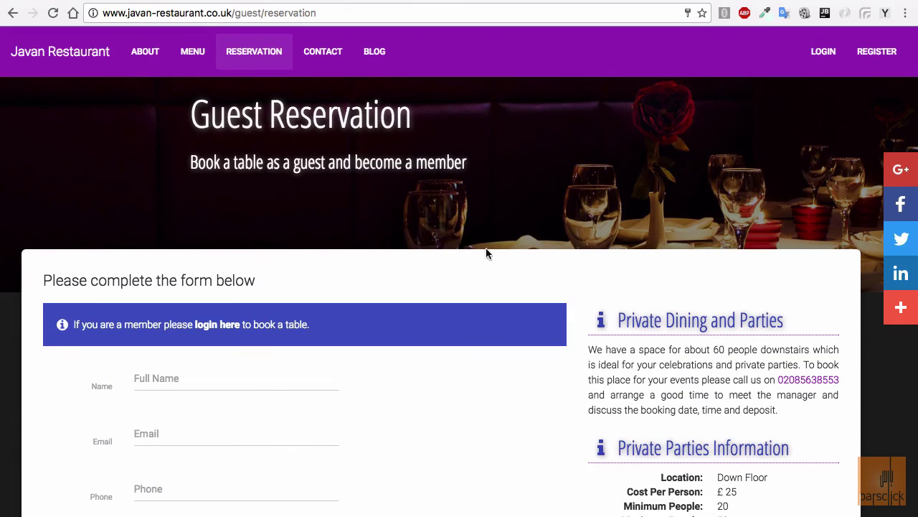
{"action": "scroll", "coordinate": [501, 265], "scroll_direction": "down", "scroll_amount": 3}
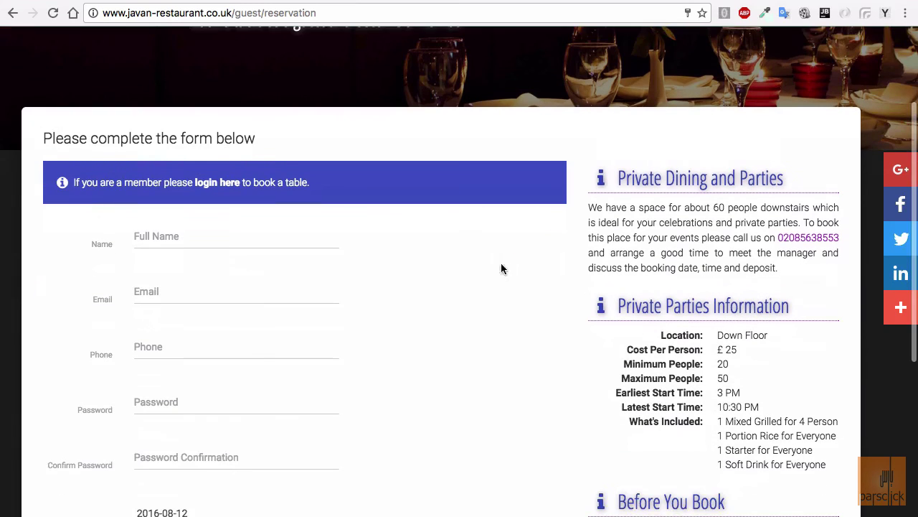
{"action": "left_click", "coordinate": [243, 244]}
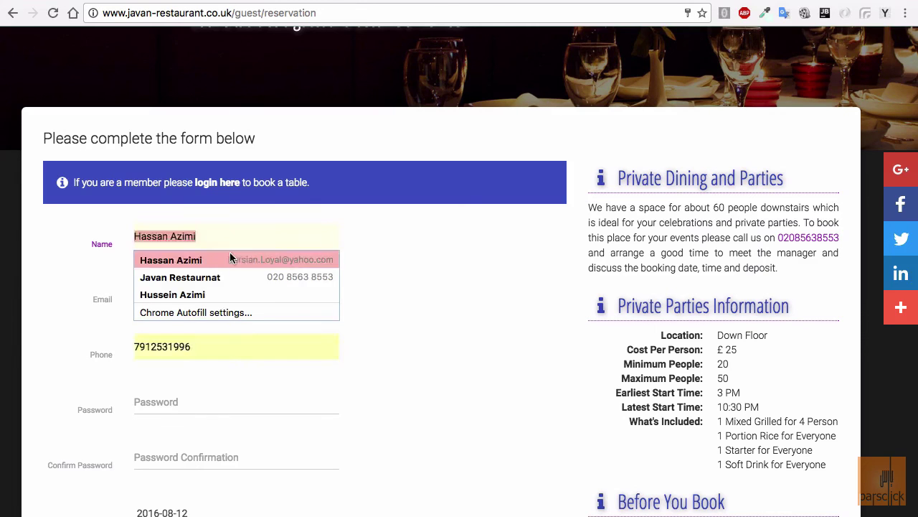
{"action": "left_click", "coordinate": [376, 250]}
{"action": "scroll", "coordinate": [236, 382], "scroll_direction": "down", "scroll_amount": 3}
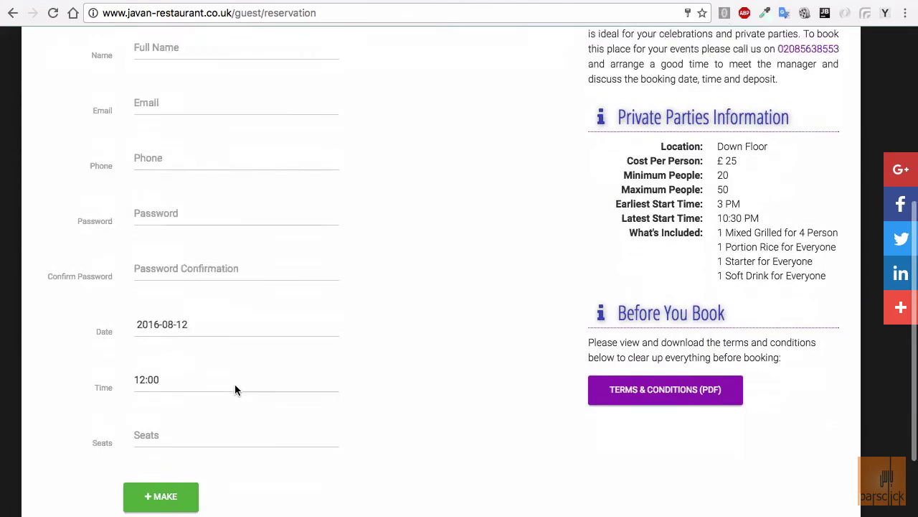
{"action": "scroll", "coordinate": [313, 434], "scroll_direction": "up", "scroll_amount": 5}
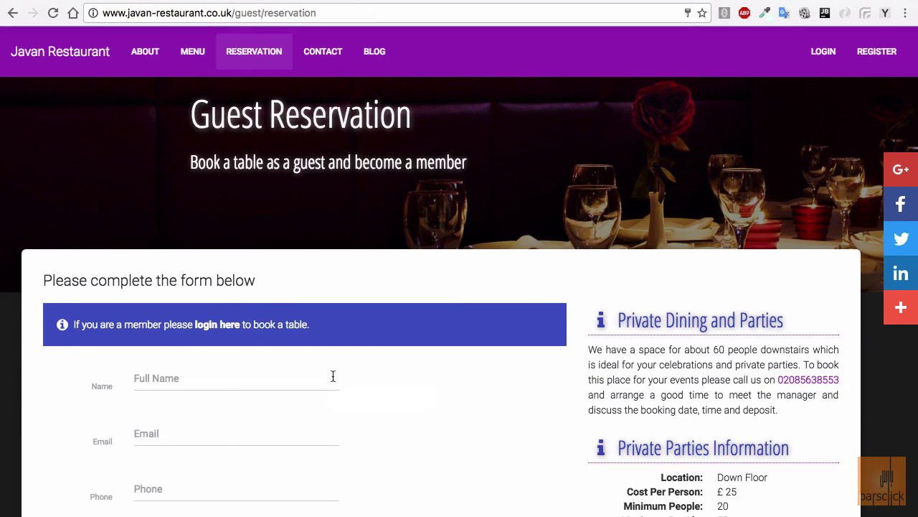
- Return to the Heroku resources page, choose the Hobby dyno type at $7/dyno/month and save the change
{"action": "mouse_move", "coordinate": [581, 511]}
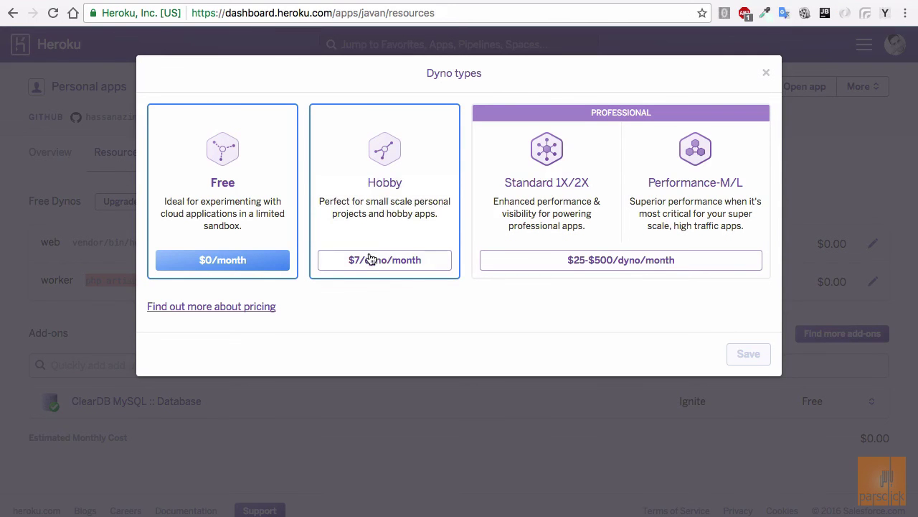
{"action": "mouse_move", "coordinate": [366, 267]}
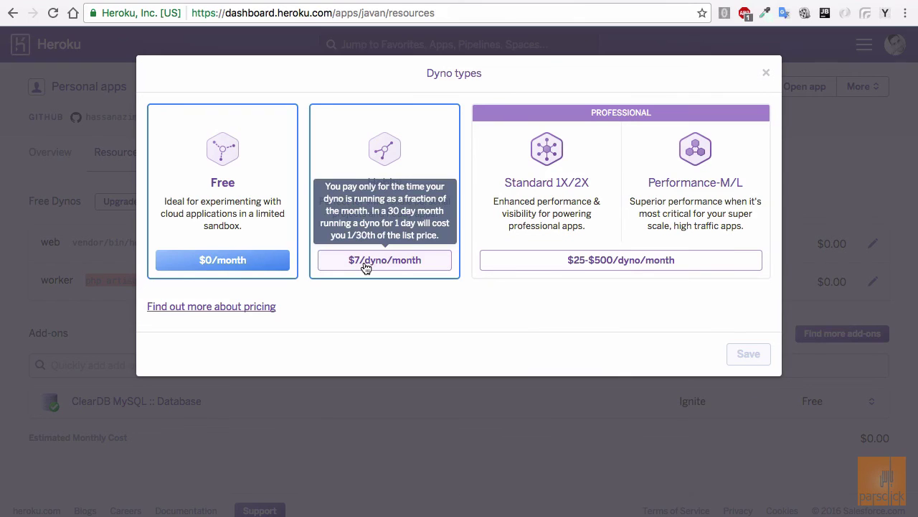
{"action": "left_click", "coordinate": [366, 267]}
{"action": "left_click", "coordinate": [745, 352]}
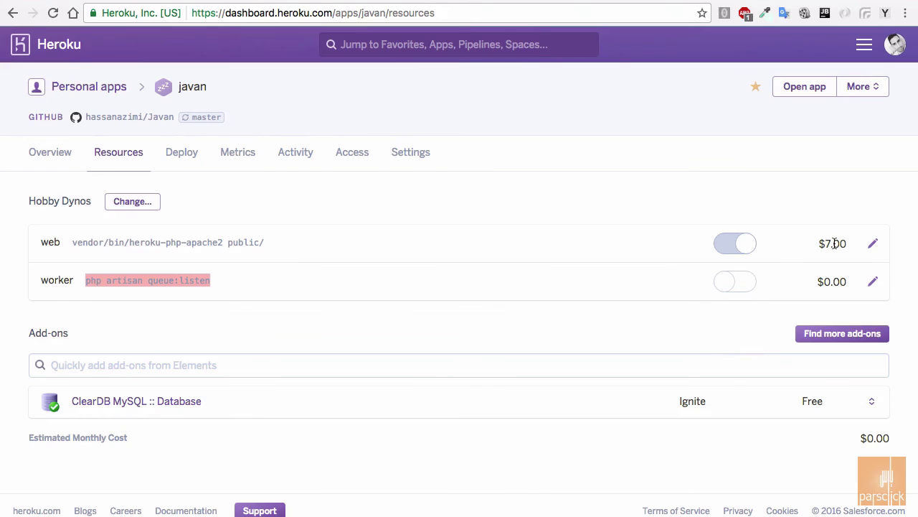
- Turn on the worker dyno that runs php artisan queue:listen and confirm the change
{"action": "left_click_drag", "start_coordinate": [234, 244], "coordinate": [135, 243]}
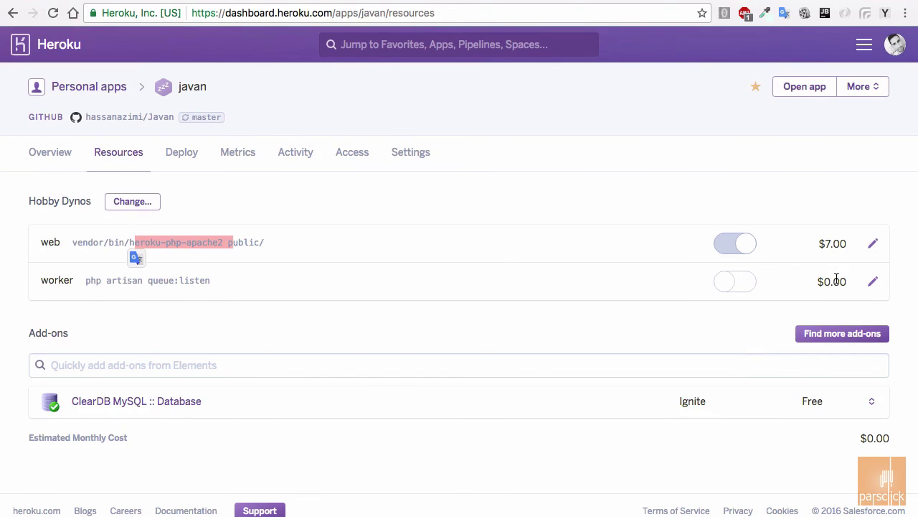
{"action": "left_click_drag", "start_coordinate": [84, 280], "coordinate": [190, 279]}
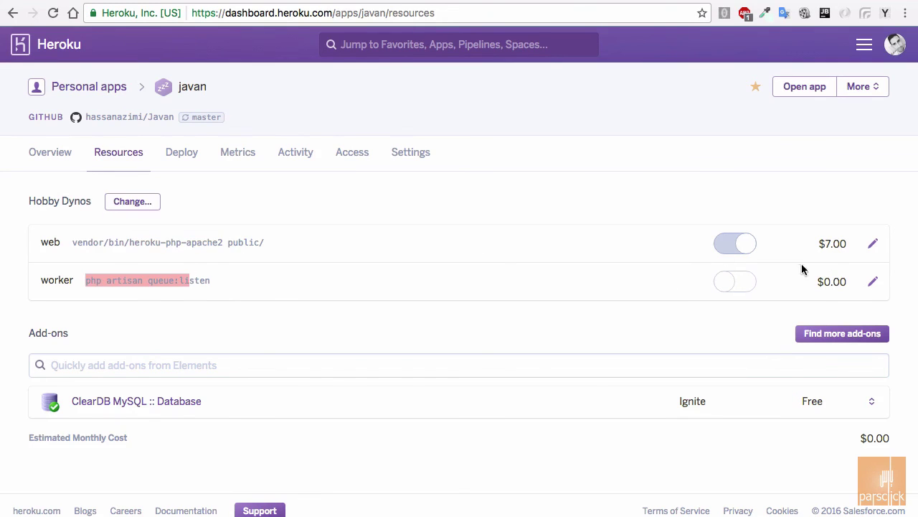
{"action": "left_click", "coordinate": [872, 281]}
{"action": "left_click", "coordinate": [667, 287]}
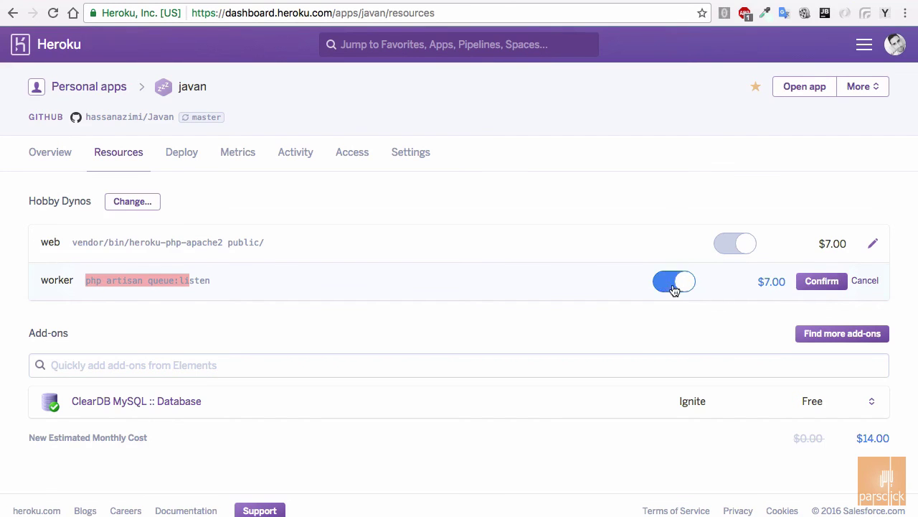
{"action": "left_click", "coordinate": [820, 282]}
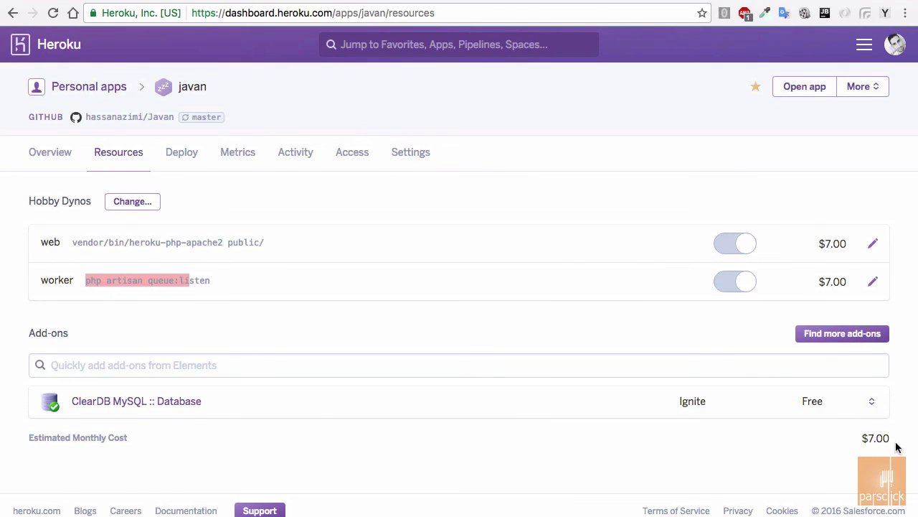
- Change the ClearDB MySQL add-on's plan to Punch at $9.99 and provision it
{"action": "left_click_drag", "start_coordinate": [894, 442], "coordinate": [845, 440]}
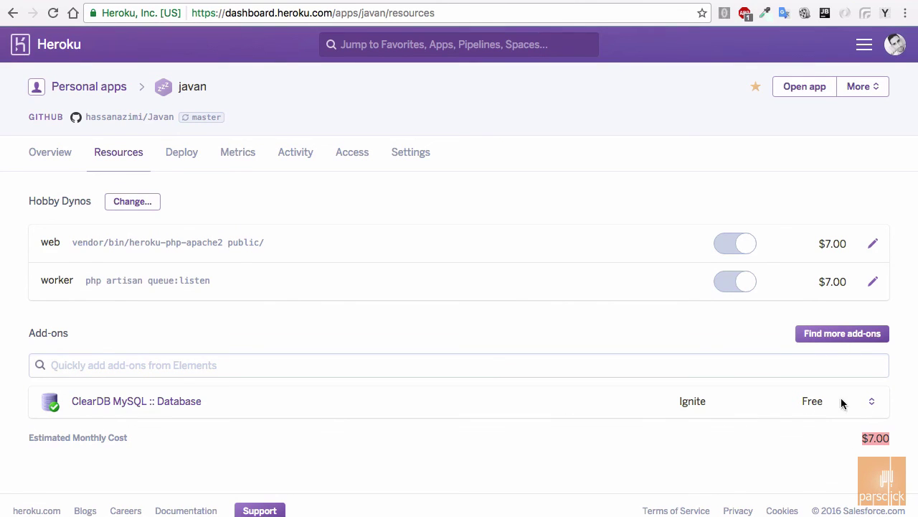
{"action": "left_click", "coordinate": [870, 404]}
{"action": "left_click", "coordinate": [804, 430]}
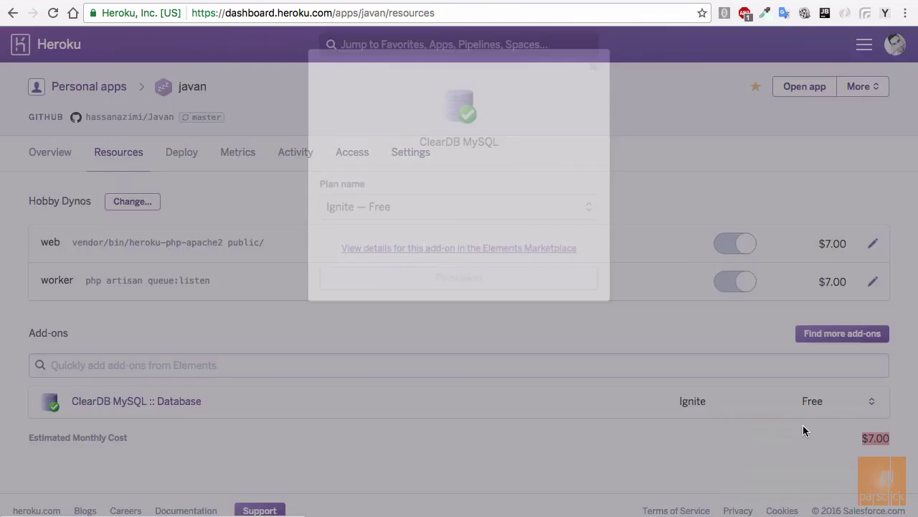
{"action": "left_click", "coordinate": [408, 211]}
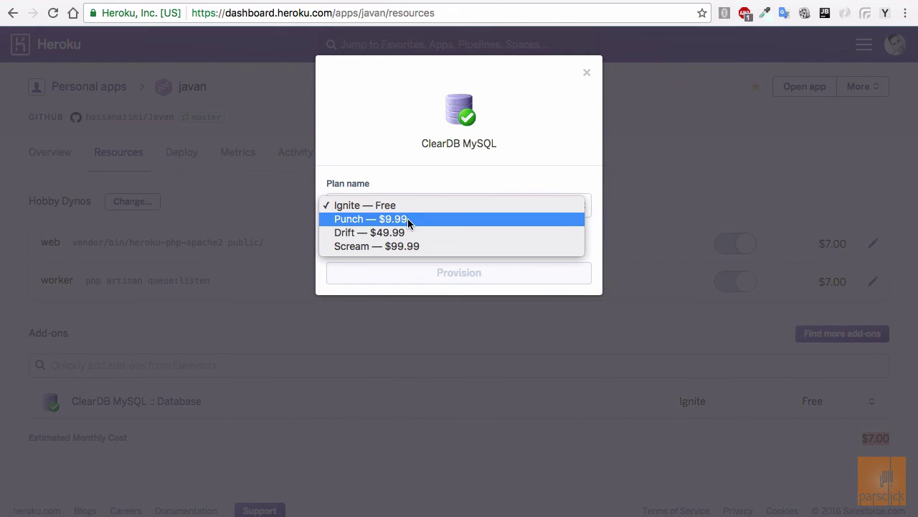
{"action": "left_click", "coordinate": [402, 218]}
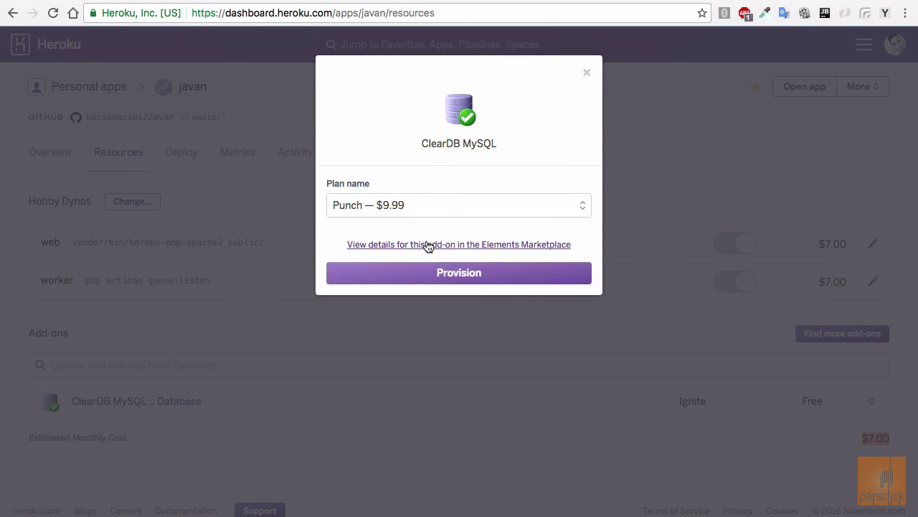
{"action": "left_click", "coordinate": [415, 270]}
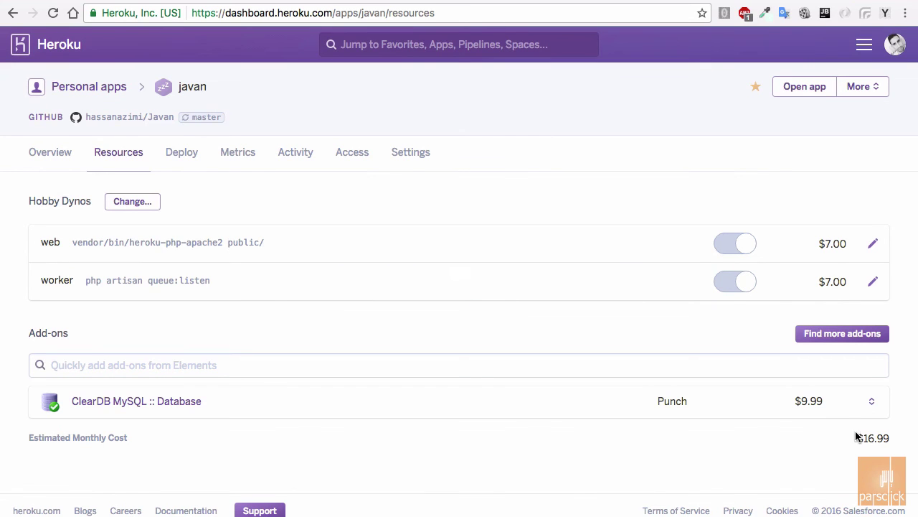
- Turn off the worker dyno that runs php artisan queue:listen, confirm the change, and open the web dyno for editing
{"action": "left_click_drag", "start_coordinate": [856, 437], "coordinate": [894, 438]}
{"action": "left_click", "coordinate": [874, 285]}
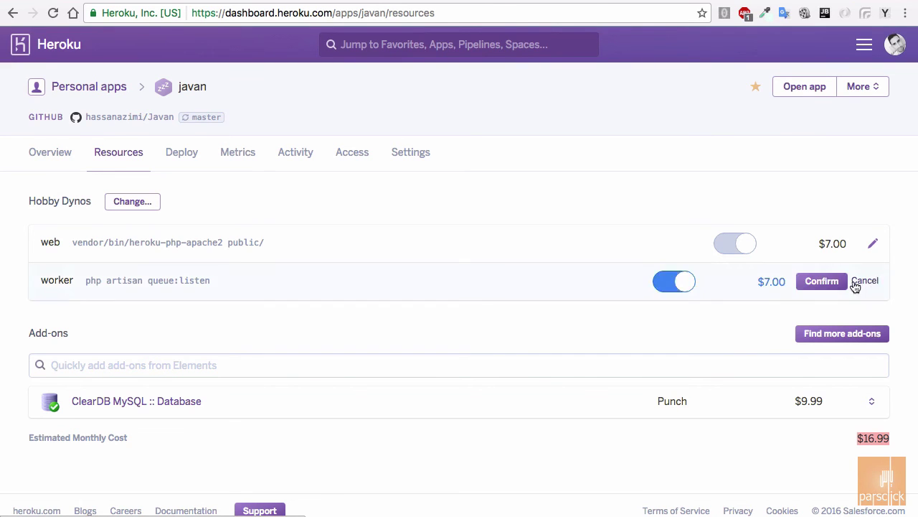
{"action": "left_click", "coordinate": [664, 282]}
{"action": "left_click", "coordinate": [871, 249]}
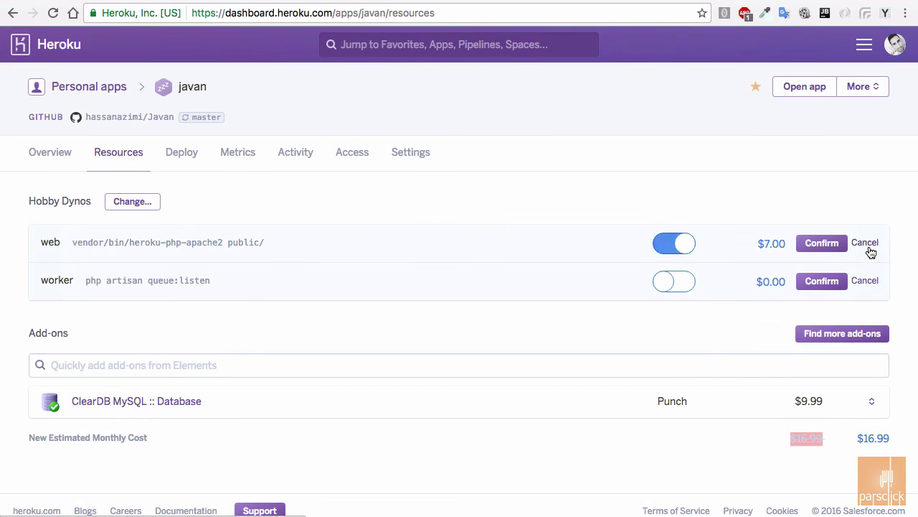
{"action": "left_click", "coordinate": [825, 282]}
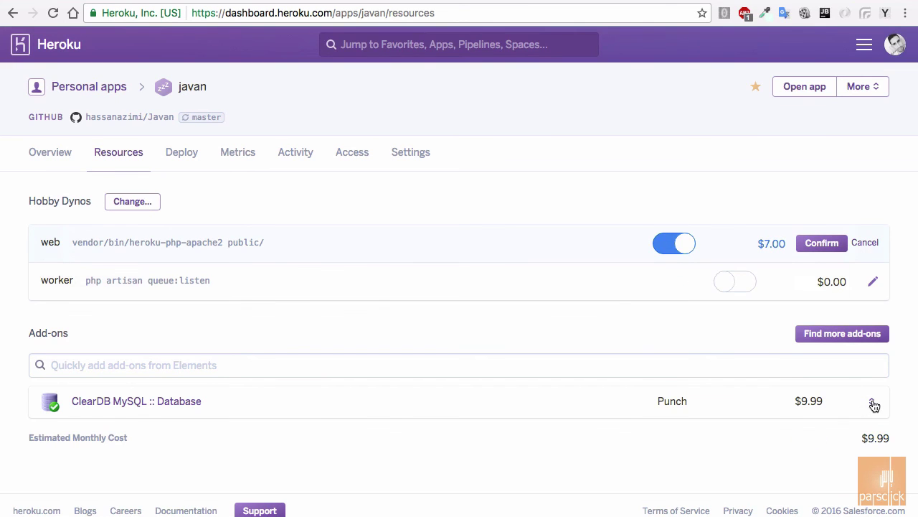
- Change the ClearDB MySQL add-on's plan to Ignite — Free and provision it
{"action": "left_click", "coordinate": [872, 401]}
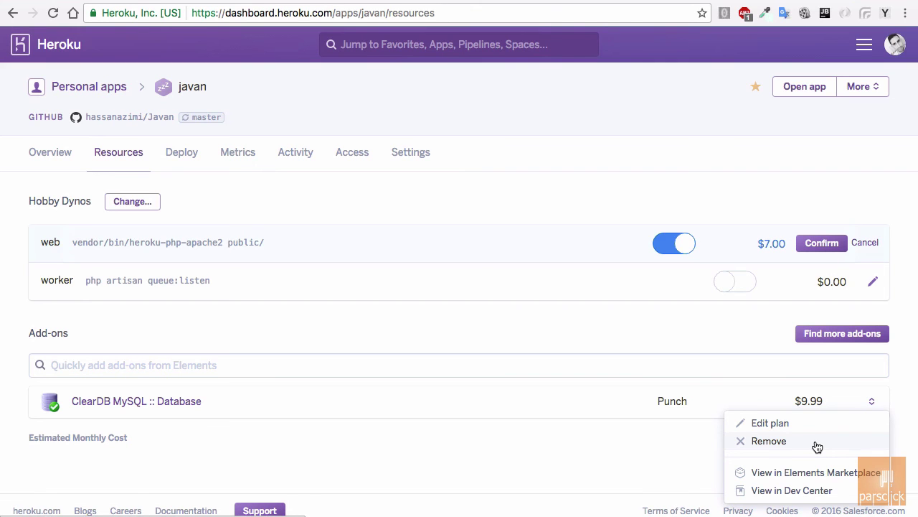
{"action": "left_click", "coordinate": [774, 425]}
{"action": "left_click", "coordinate": [505, 205]}
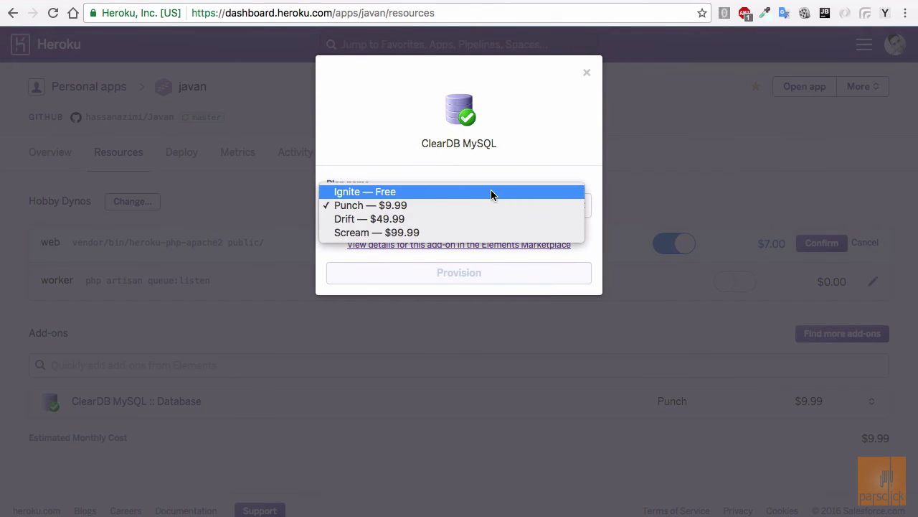
{"action": "left_click", "coordinate": [491, 191]}
{"action": "left_click", "coordinate": [490, 275]}
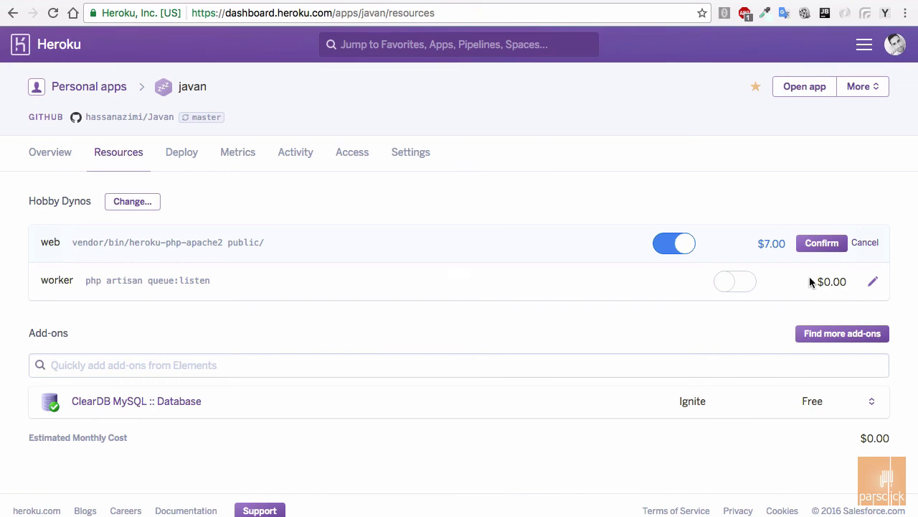
- Turn off the web dyno that runs vendor/bin/heroku-php-apache2 public/ and confirm the change
{"action": "left_click", "coordinate": [831, 250]}
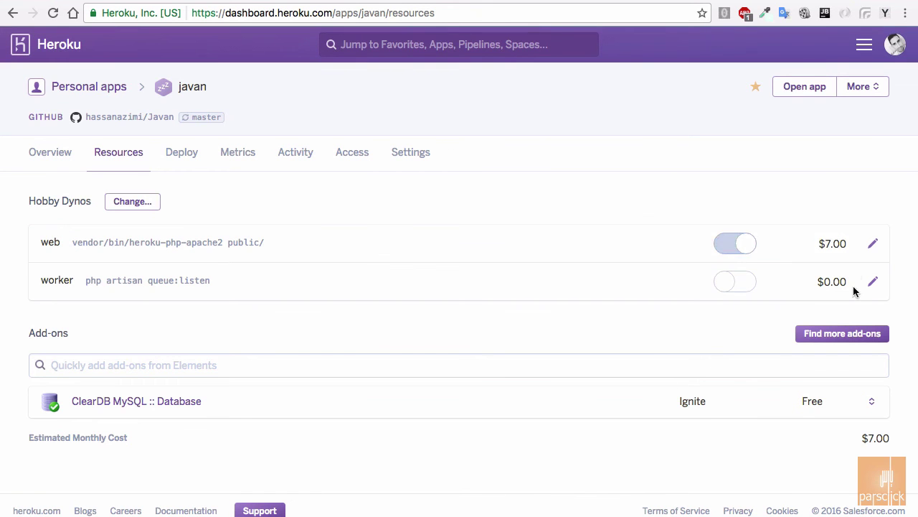
{"action": "left_click", "coordinate": [873, 244]}
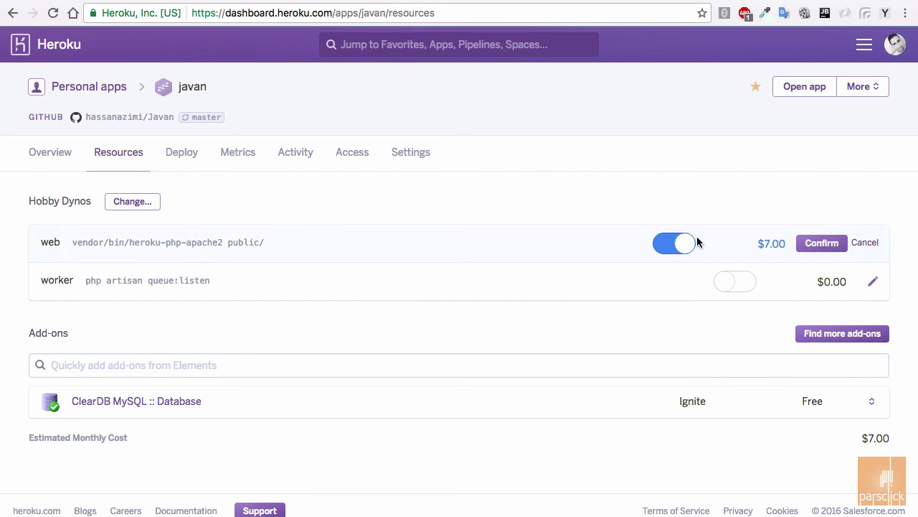
{"action": "left_click", "coordinate": [679, 244]}
{"action": "left_click", "coordinate": [821, 243]}
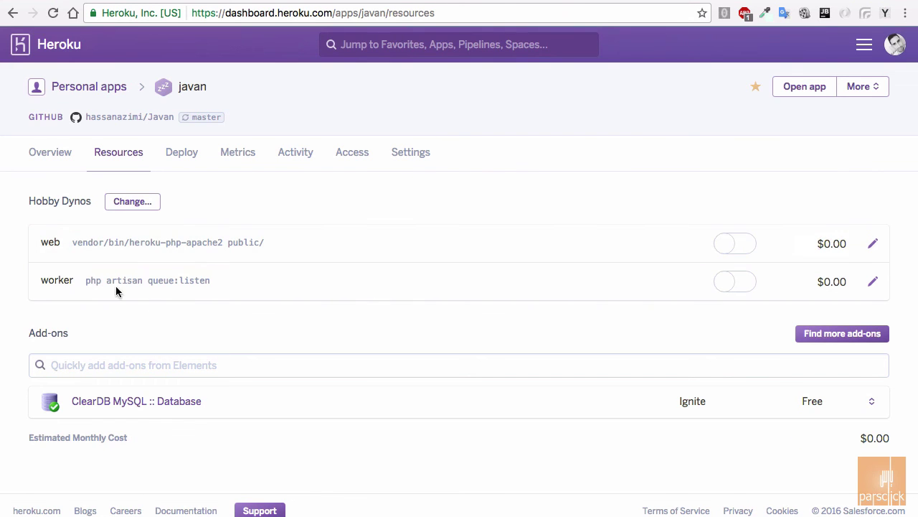
- Highlight the worker dyno's command, switch to PhpStorm and review the changed files listed for commit, leaving them uncommitted
{"action": "left_click_drag", "start_coordinate": [89, 279], "coordinate": [213, 279]}
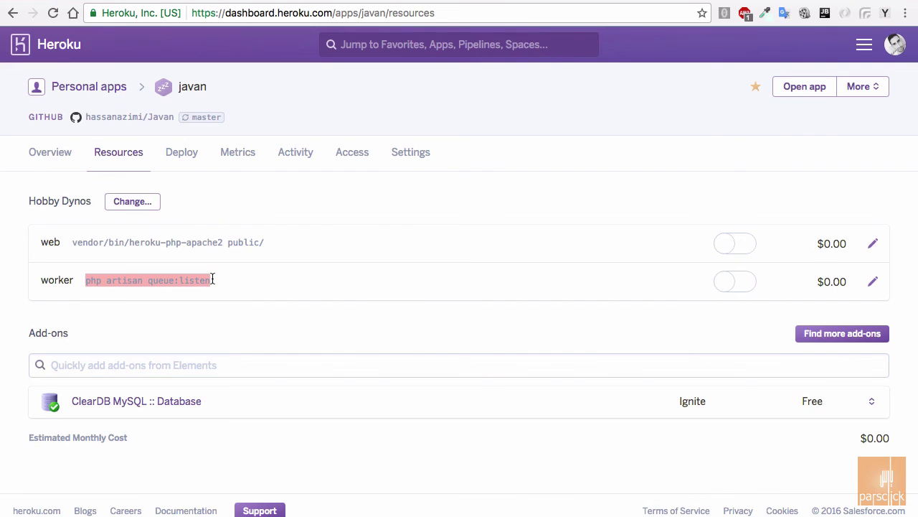
{"action": "left_click", "coordinate": [272, 326]}
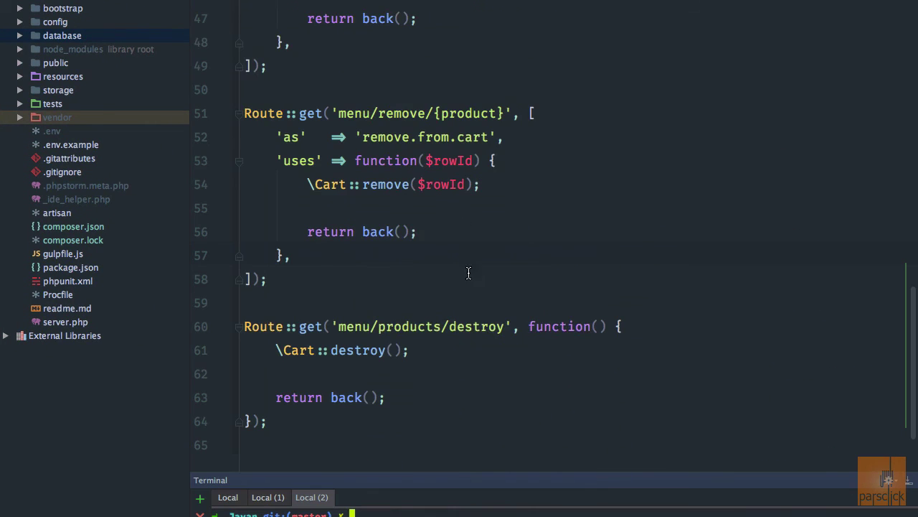
{"action": "scroll", "coordinate": [433, 253], "scroll_direction": "down", "scroll_amount": 3}
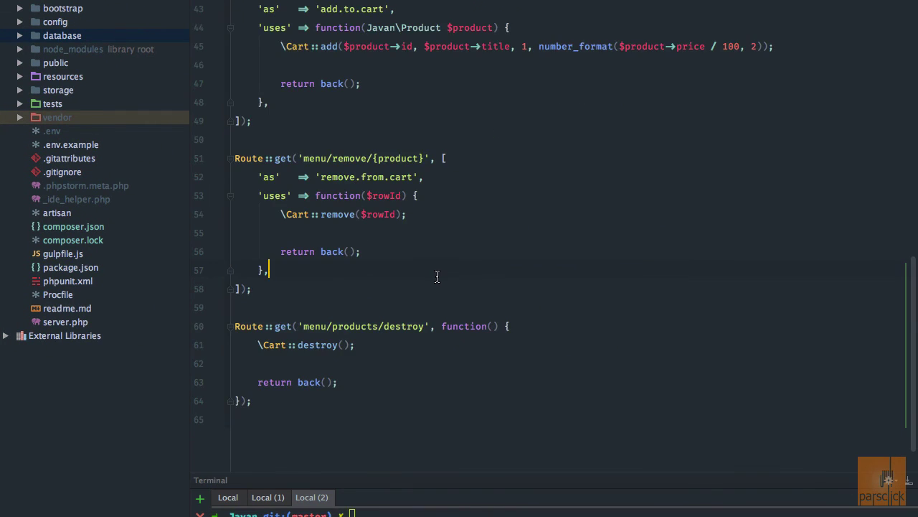
{"action": "key", "text": "super+k"}
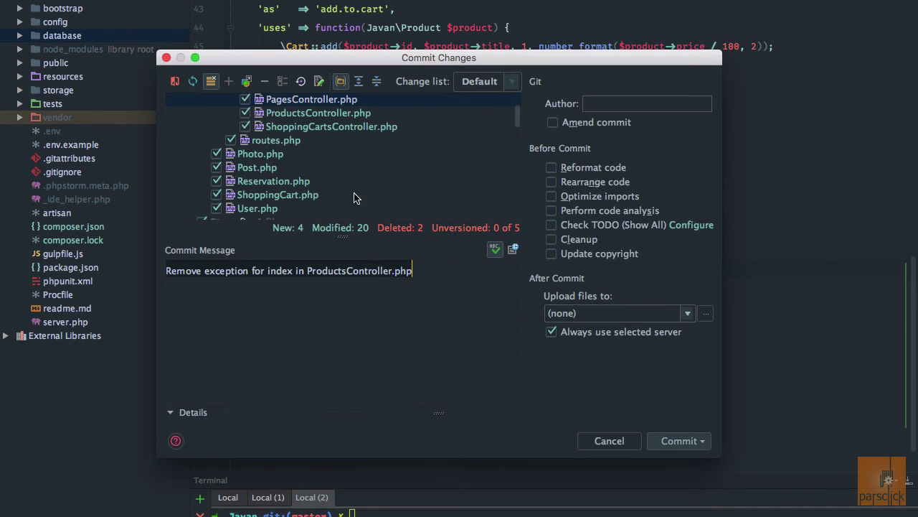
{"action": "scroll", "coordinate": [307, 161], "scroll_direction": "down", "scroll_amount": 10}
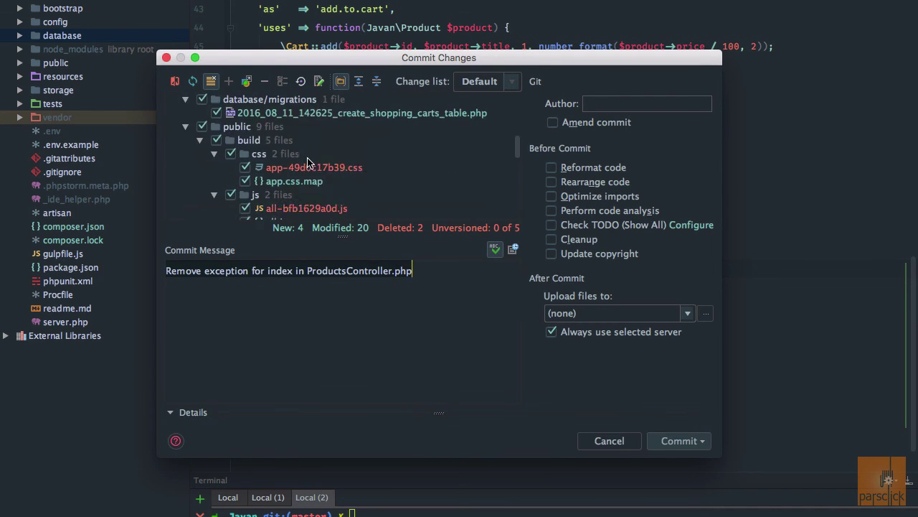
{"action": "scroll", "coordinate": [308, 161], "scroll_direction": "up", "scroll_amount": 2}
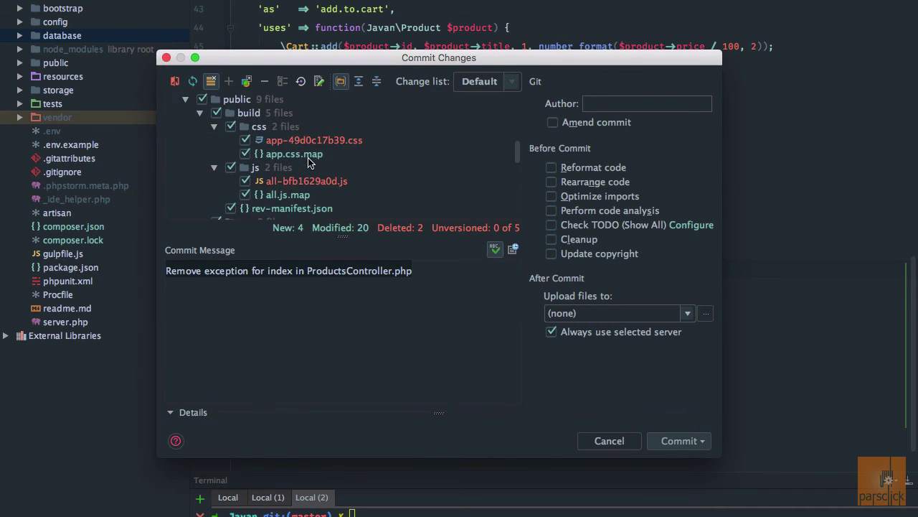
{"action": "left_click", "coordinate": [609, 439]}
- Return to the Heroku dashboard and examine the javan app's deployment method, GitHub connection, automatic deploys and manual deploy settings
{"action": "key", "text": "ctrl+Left"}
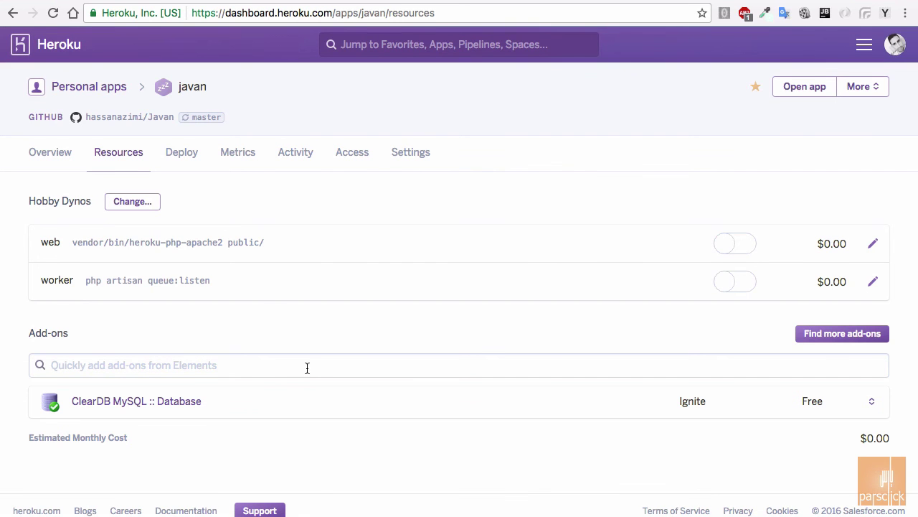
{"action": "key", "text": "ctrl+Right"}
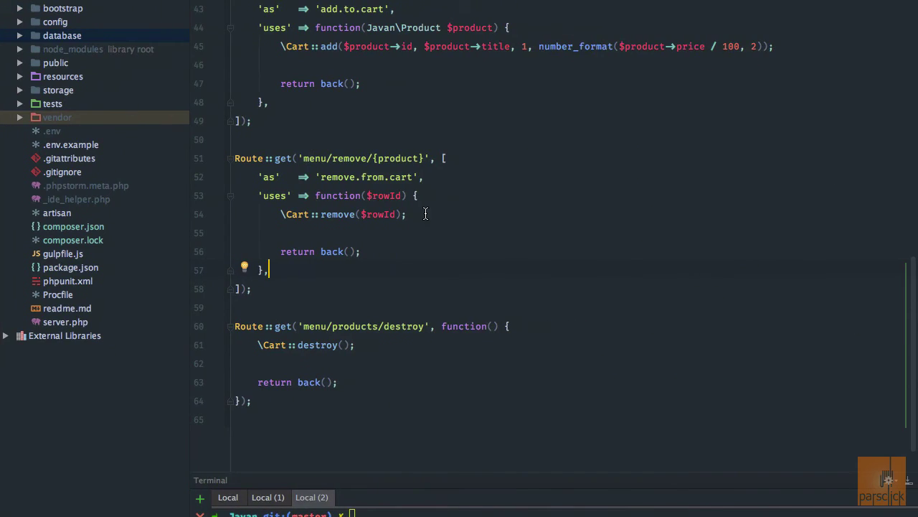
{"action": "key", "text": "ctrl+Left"}
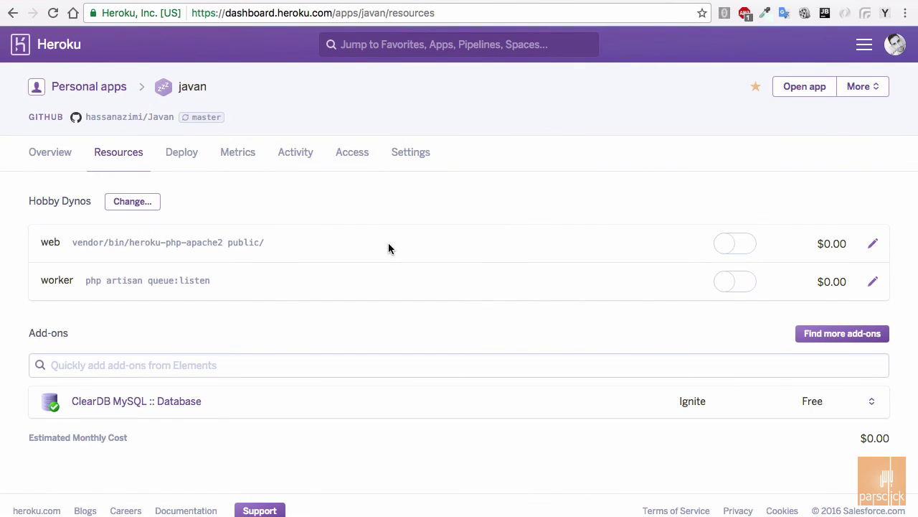
{"action": "left_click", "coordinate": [183, 158]}
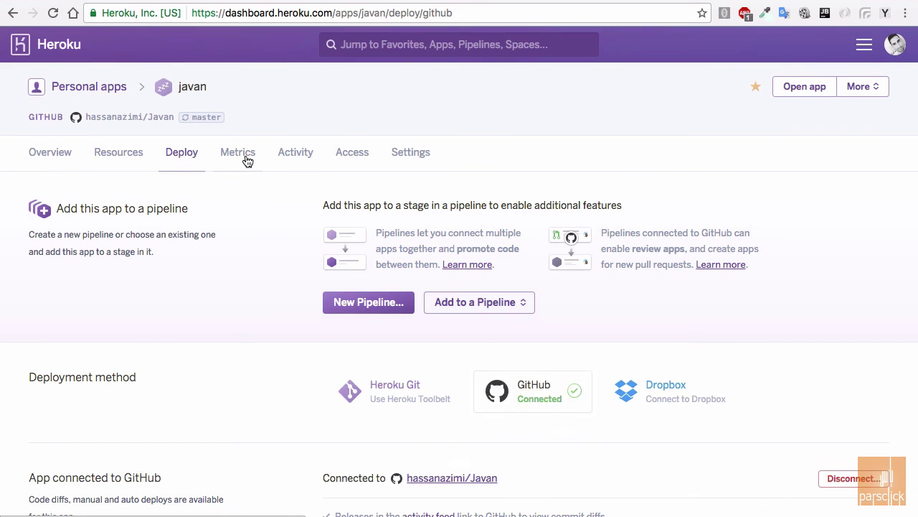
{"action": "scroll", "coordinate": [238, 225], "scroll_direction": "down", "scroll_amount": 2}
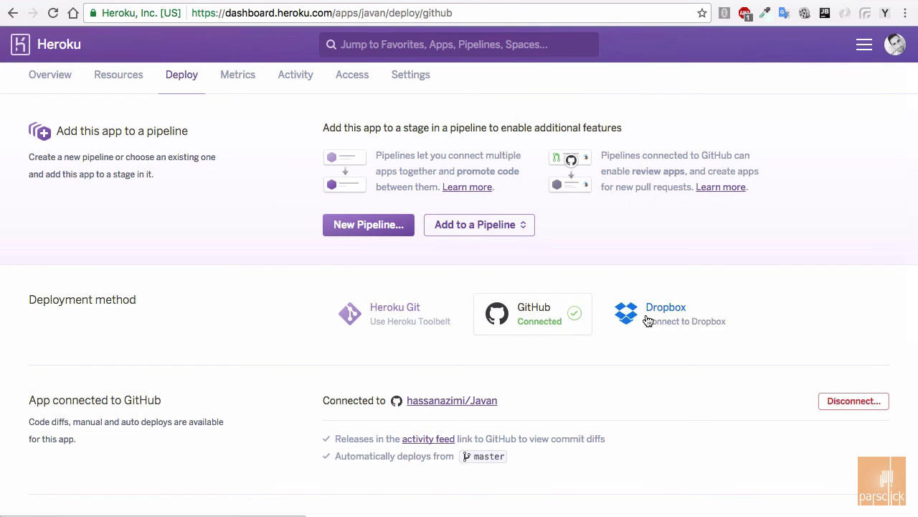
{"action": "scroll", "coordinate": [454, 344], "scroll_direction": "down", "scroll_amount": 2}
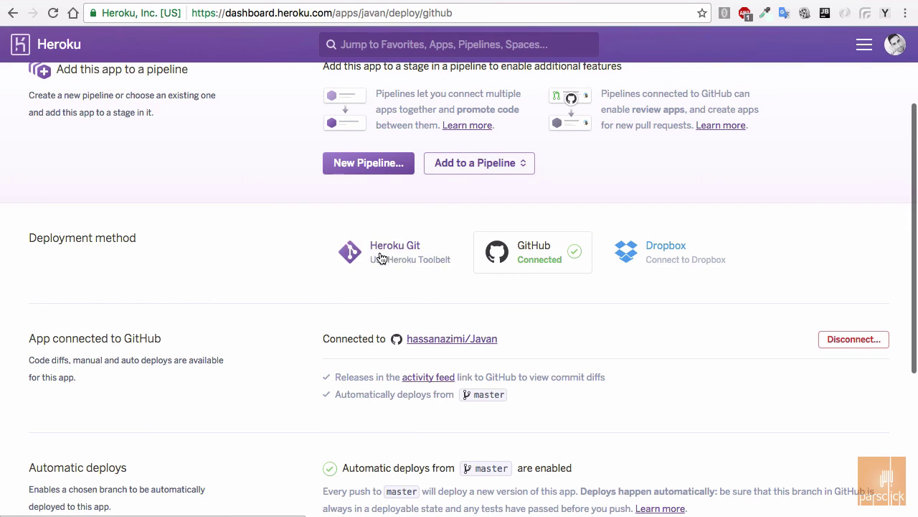
{"action": "scroll", "coordinate": [416, 297], "scroll_direction": "down", "scroll_amount": 5}
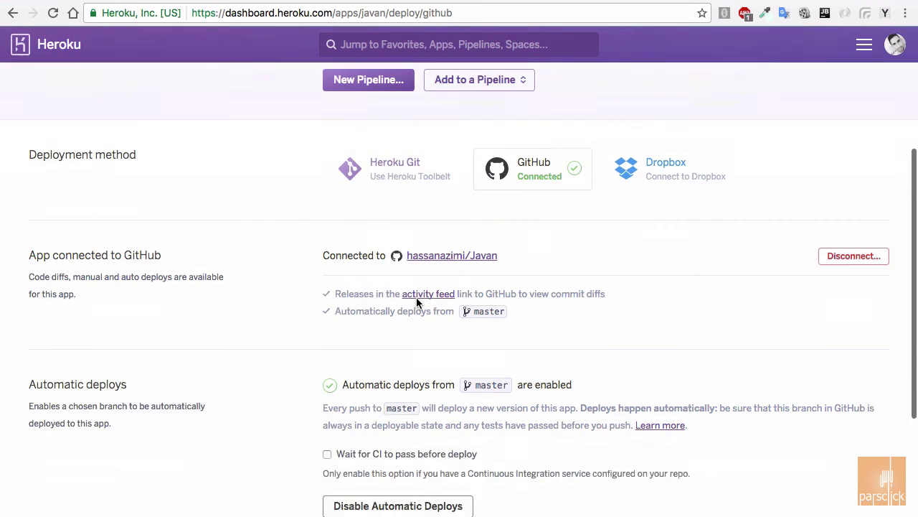
{"action": "scroll", "coordinate": [416, 299], "scroll_direction": "down", "scroll_amount": 1}
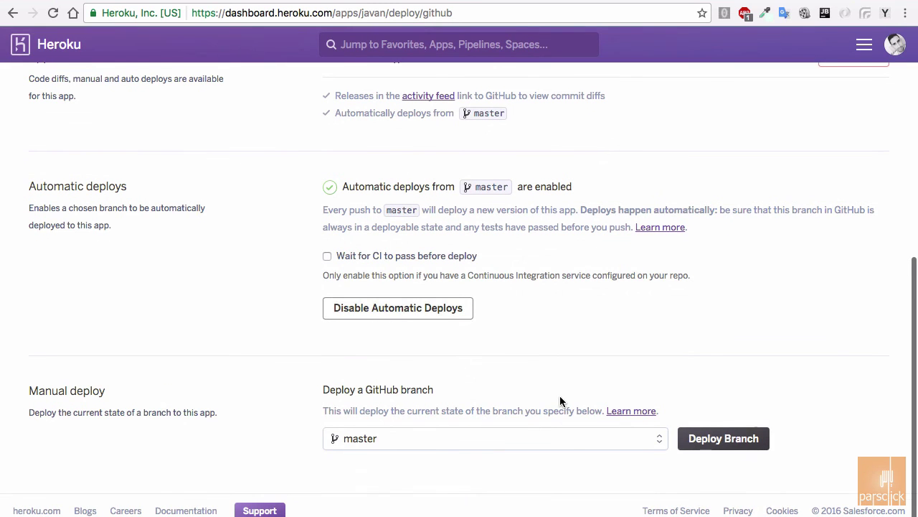
{"action": "scroll", "coordinate": [560, 396], "scroll_direction": "up", "scroll_amount": 1}
{"action": "scroll", "coordinate": [665, 387], "scroll_direction": "up", "scroll_amount": 1}
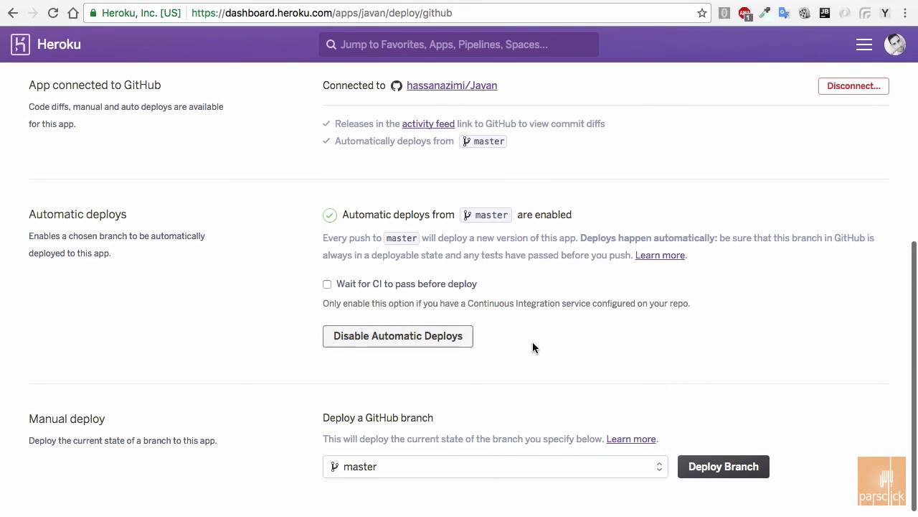
{"action": "scroll", "coordinate": [490, 280], "scroll_direction": "up", "scroll_amount": 10}
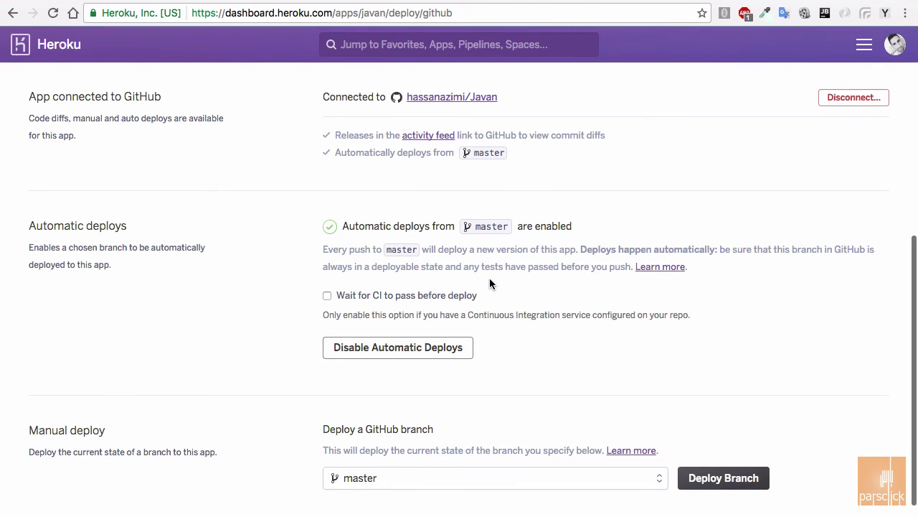